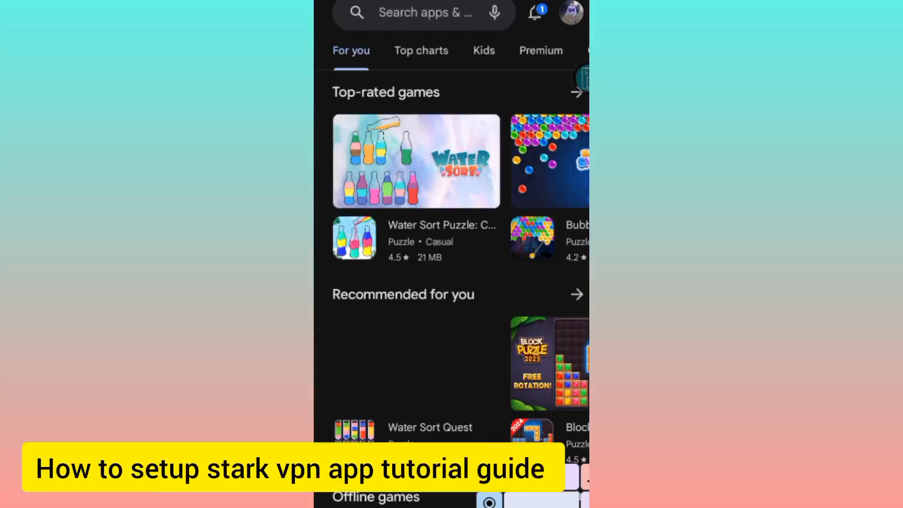
Step: Search the Play Store for 'stark vpn' and show the matching apps
click(431, 19)
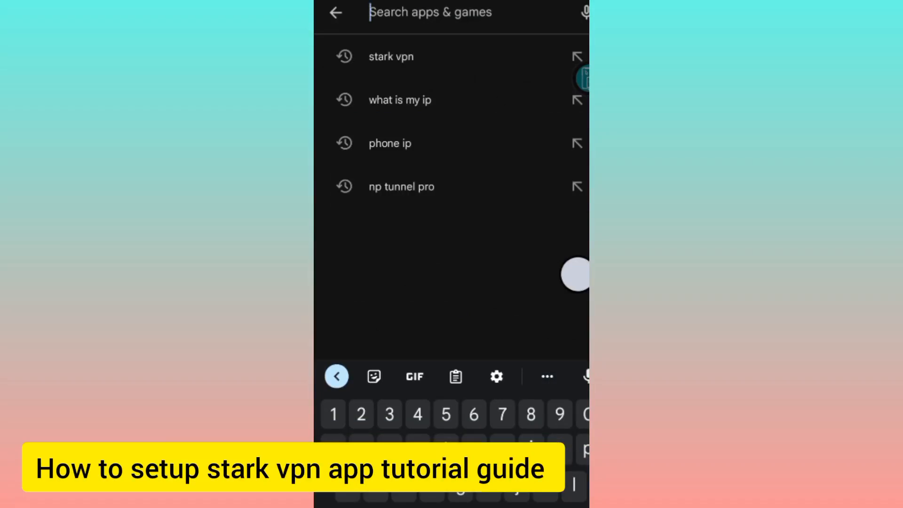
text(sta)
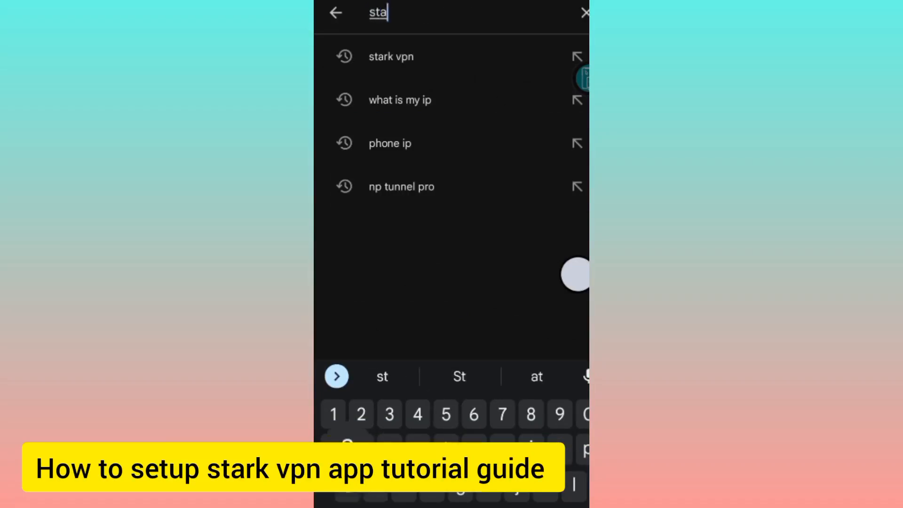
text(rk )
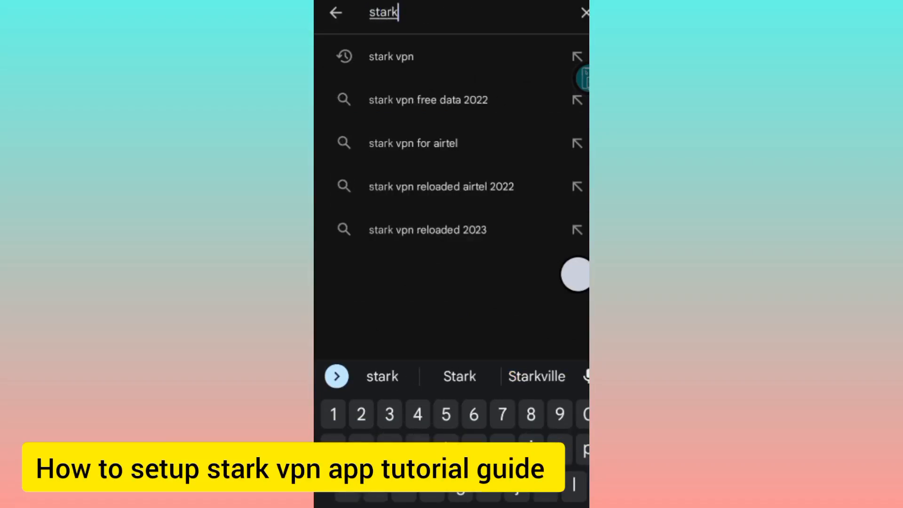
text(vpn)
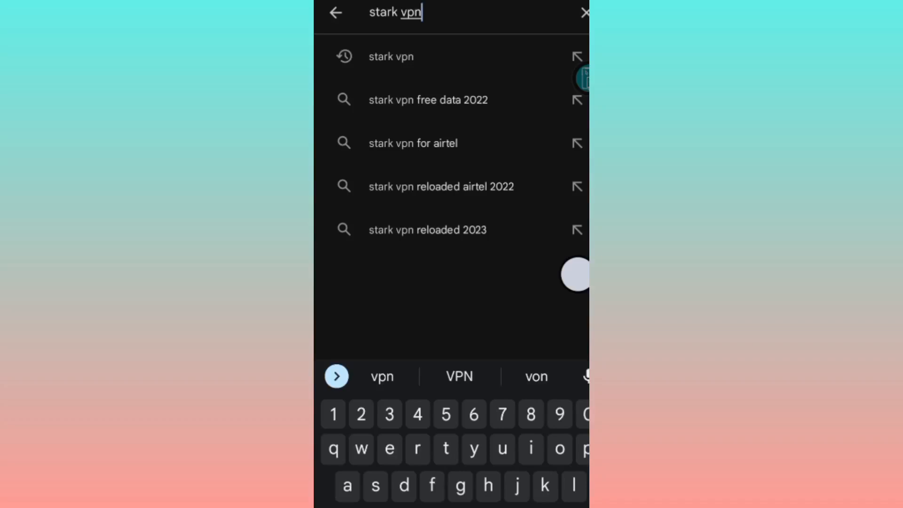
key(Return)
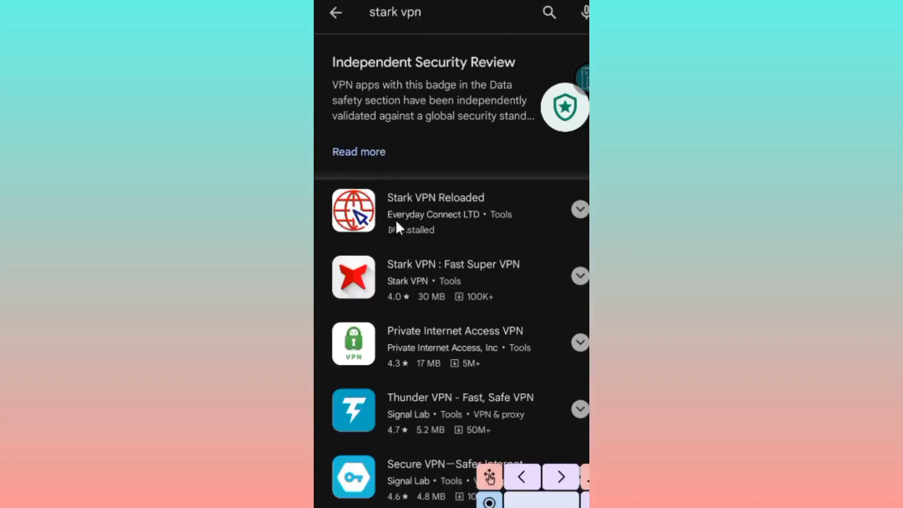
Step: Go to the Stark VPN Reloaded page, launch the app and show its options menu
click(569, 219)
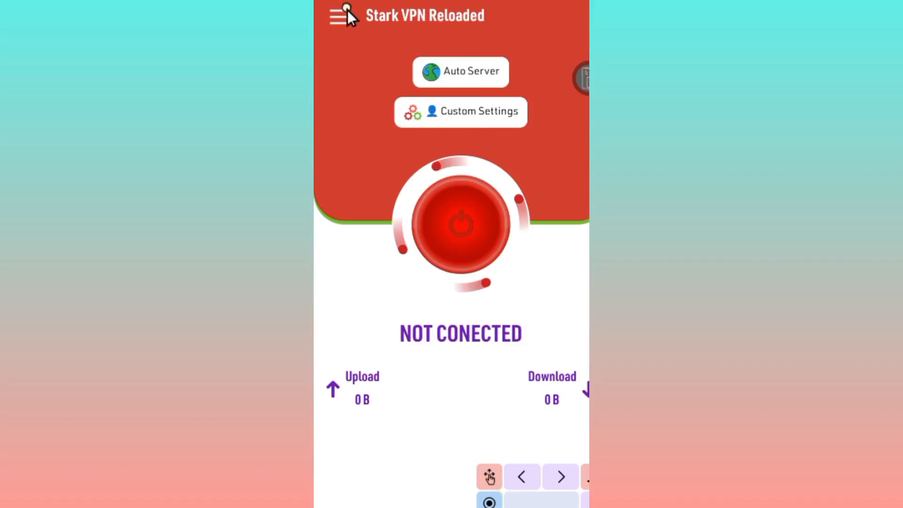
click(347, 10)
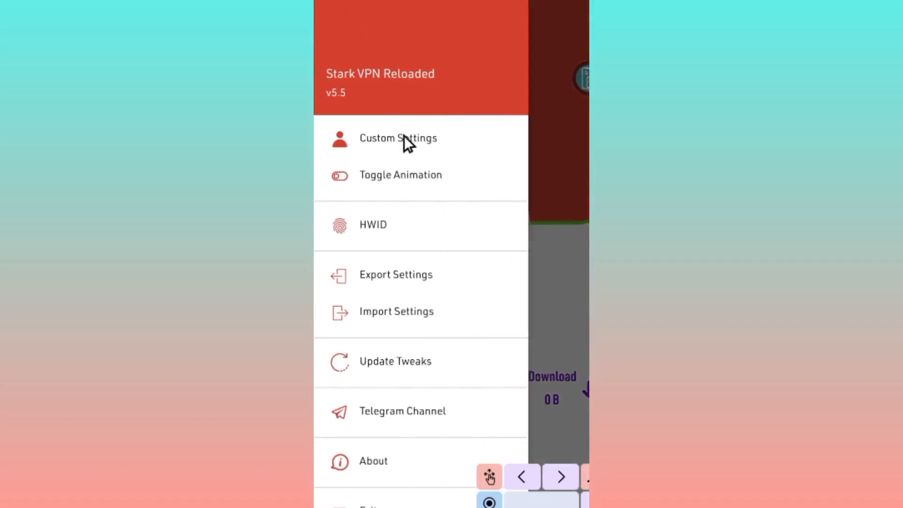
click(348, 143)
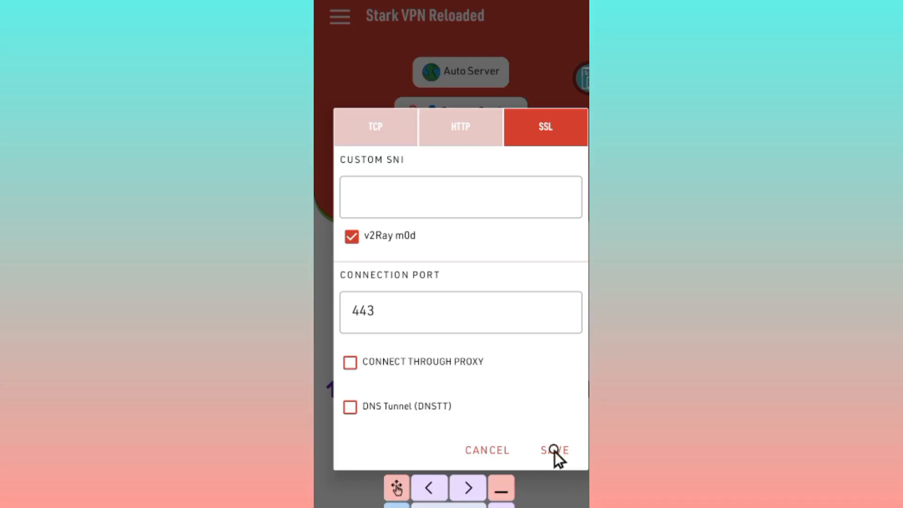
Step: Save the custom SSL settings with v2Ray m0d and port 443
click(554, 450)
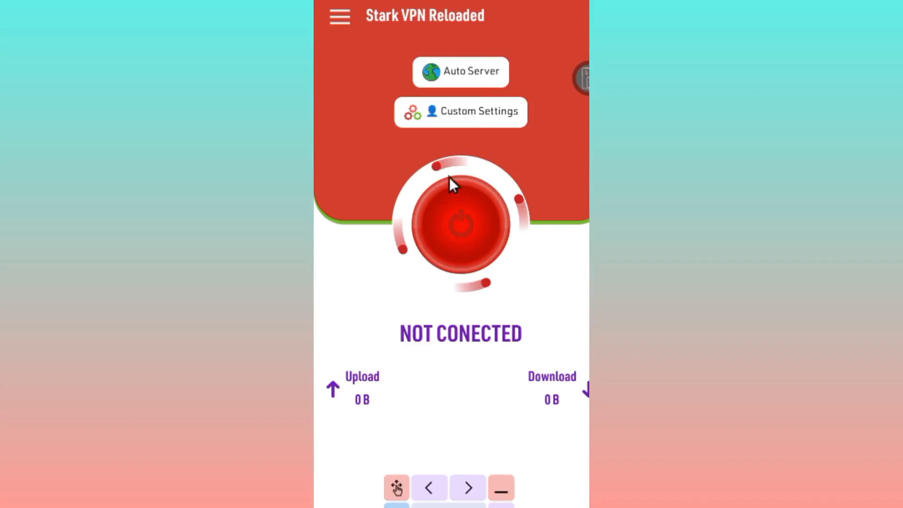
Step: Start the VPN with the power button, toggle it off and on until it connects
click(463, 202)
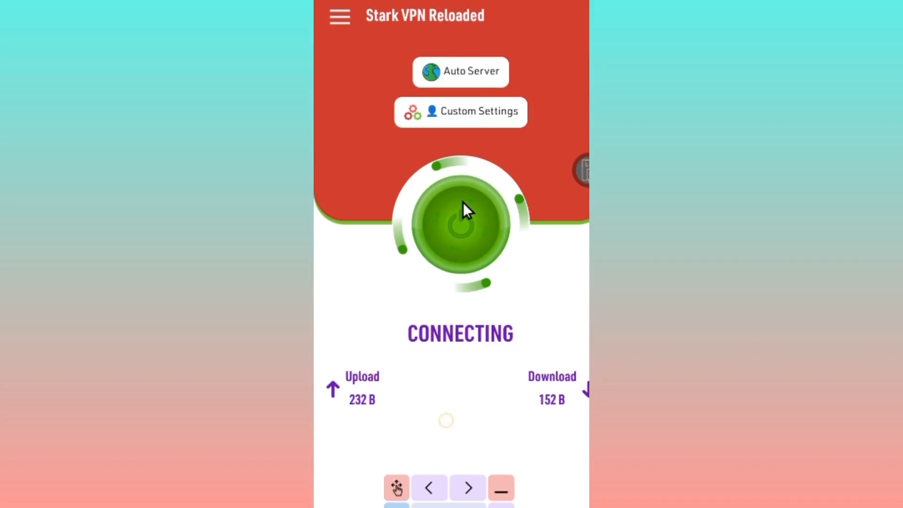
click(463, 203)
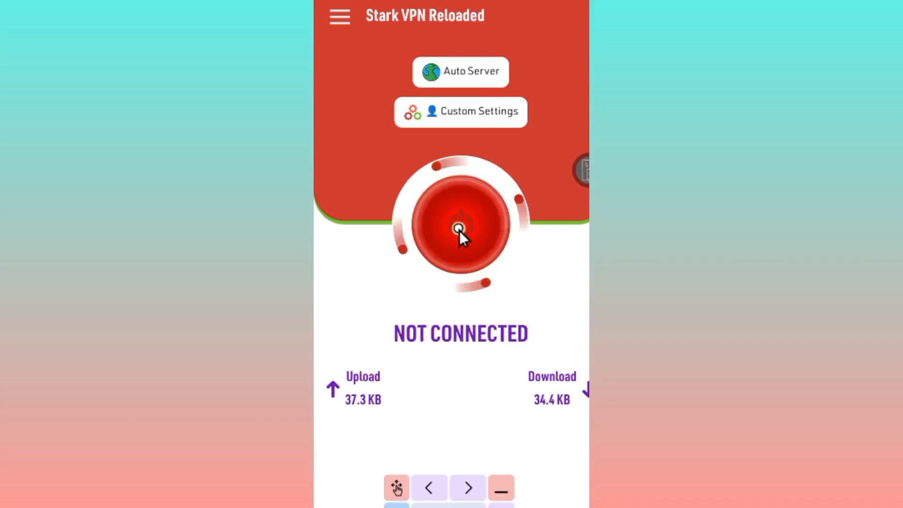
click(459, 230)
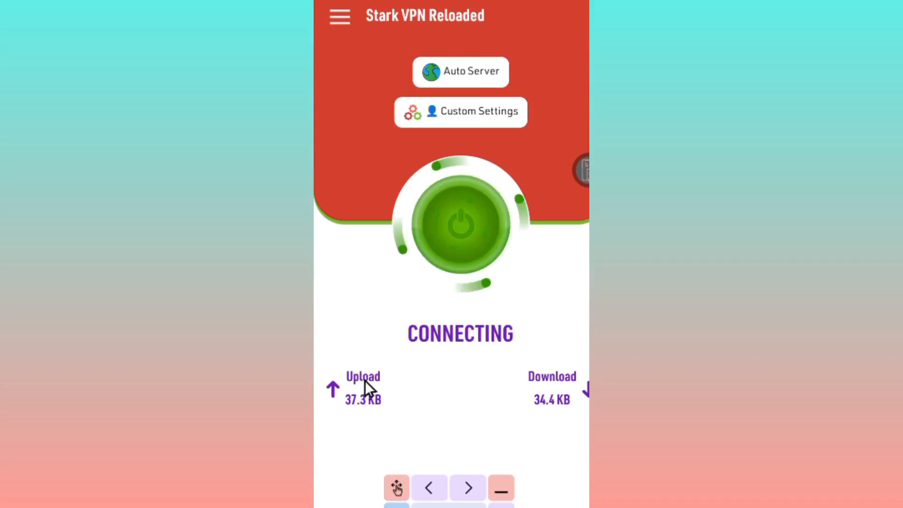